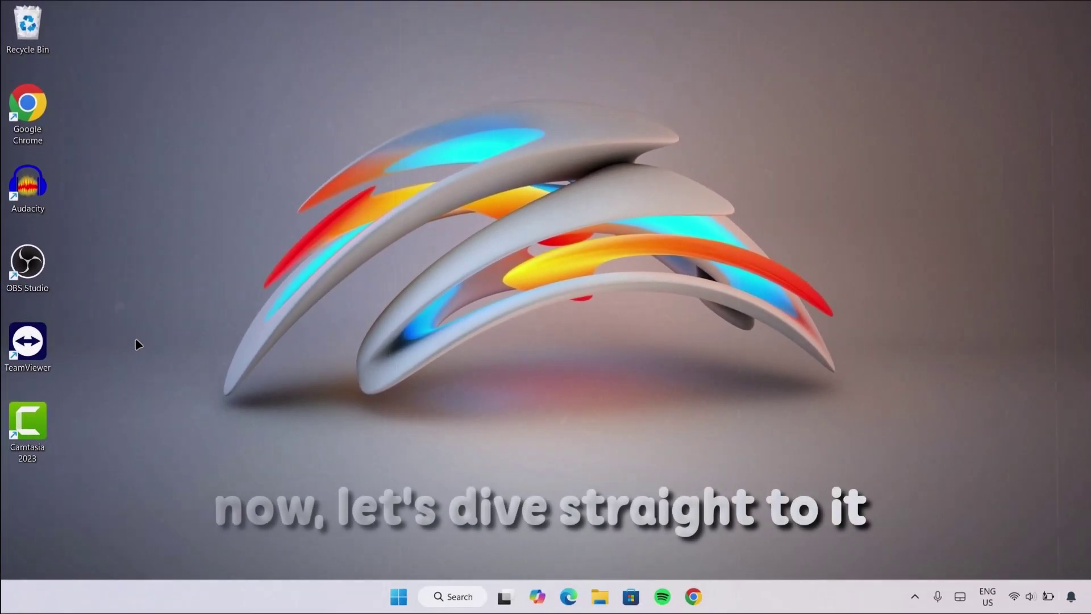
Step: Search for 'registry' from the taskbar and launch Registry Editor from the results
click(464, 598)
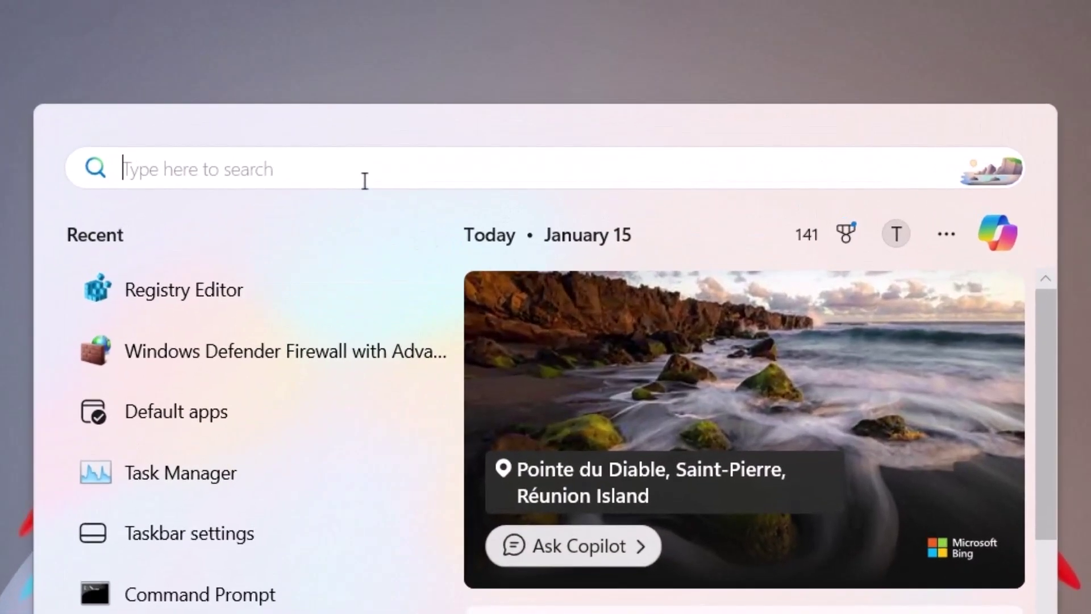
text(registry)
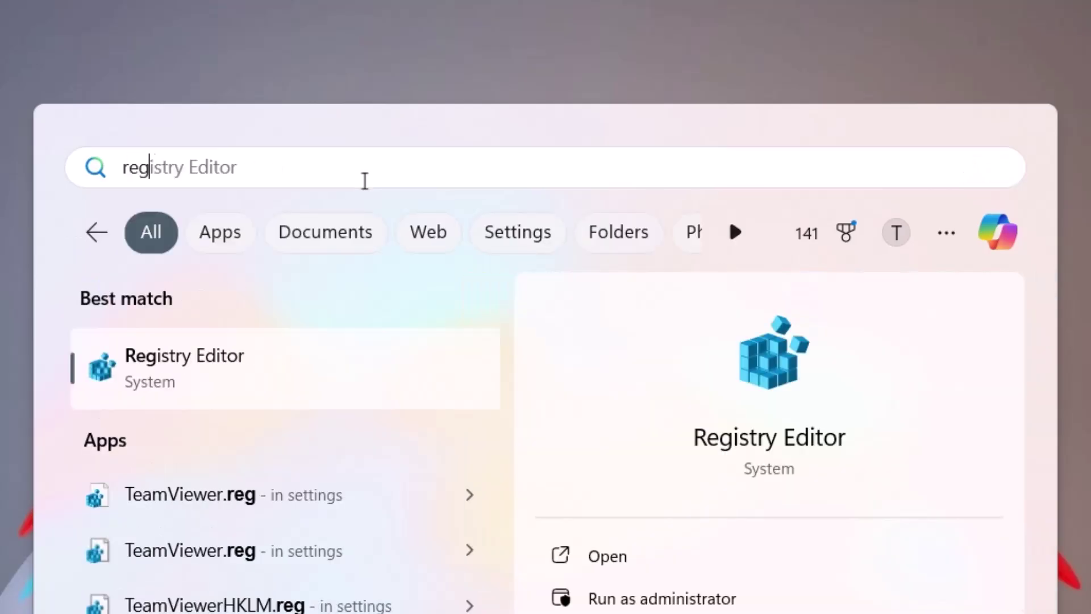
click(170, 361)
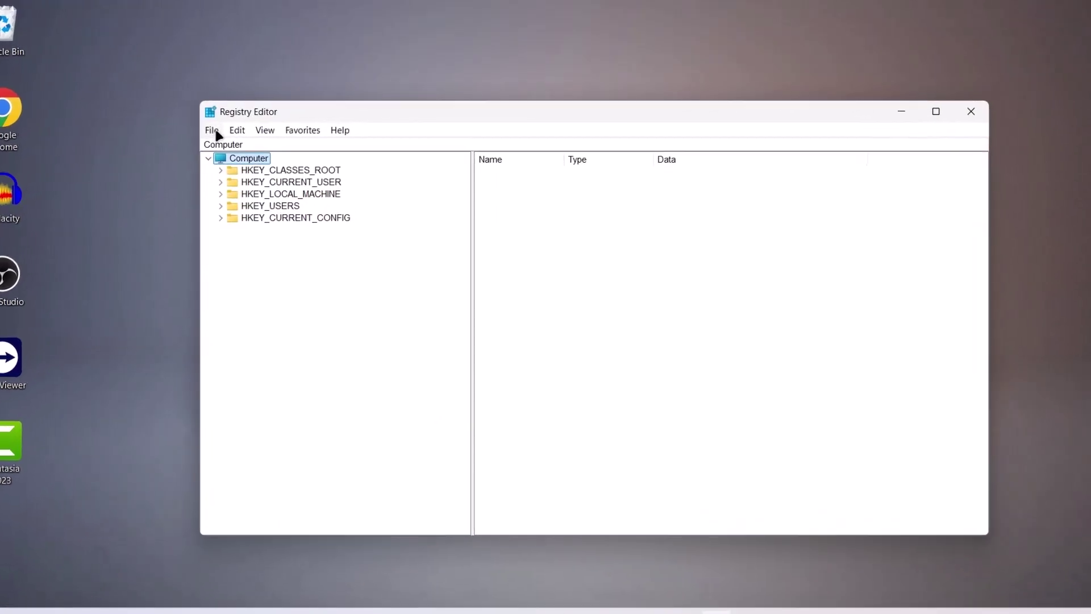
Step: Expand HKEY_LOCAL_MACHINE, then SOFTWARE, then Microsoft in the registry tree
click(235, 208)
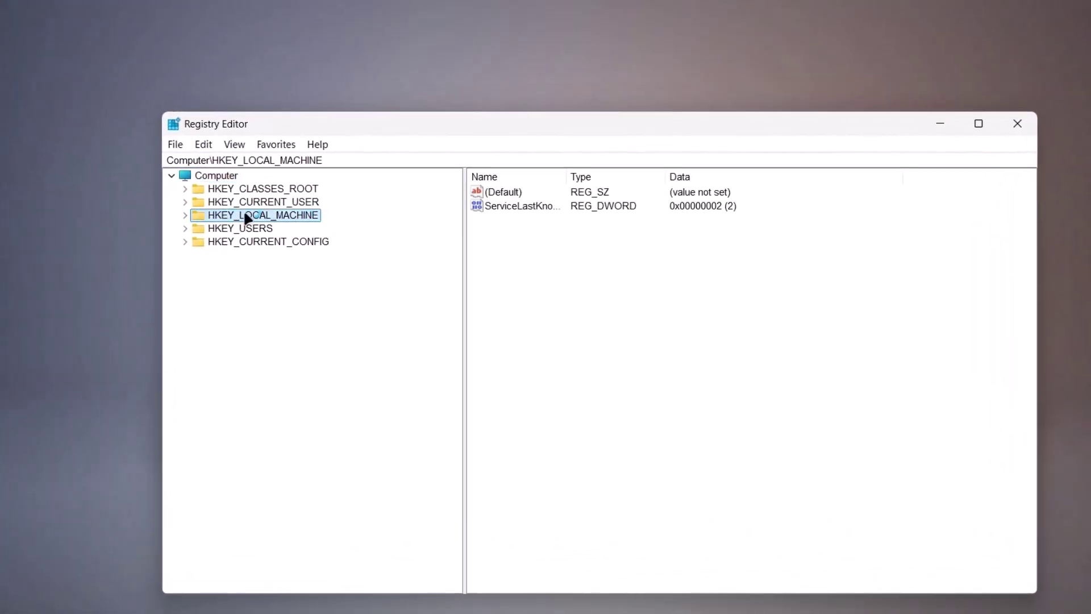
click(187, 215)
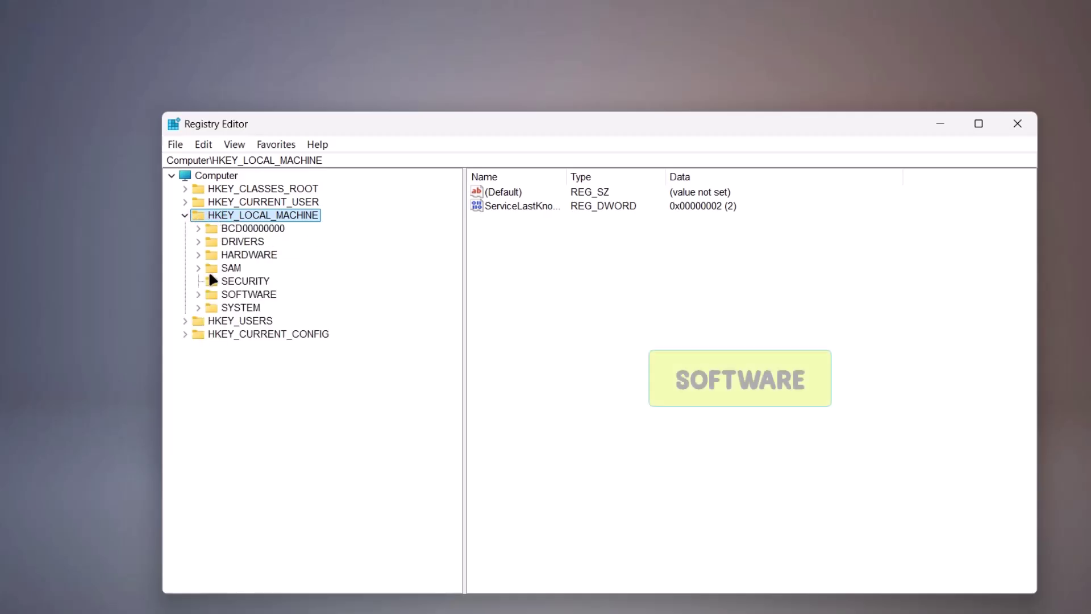
click(205, 293)
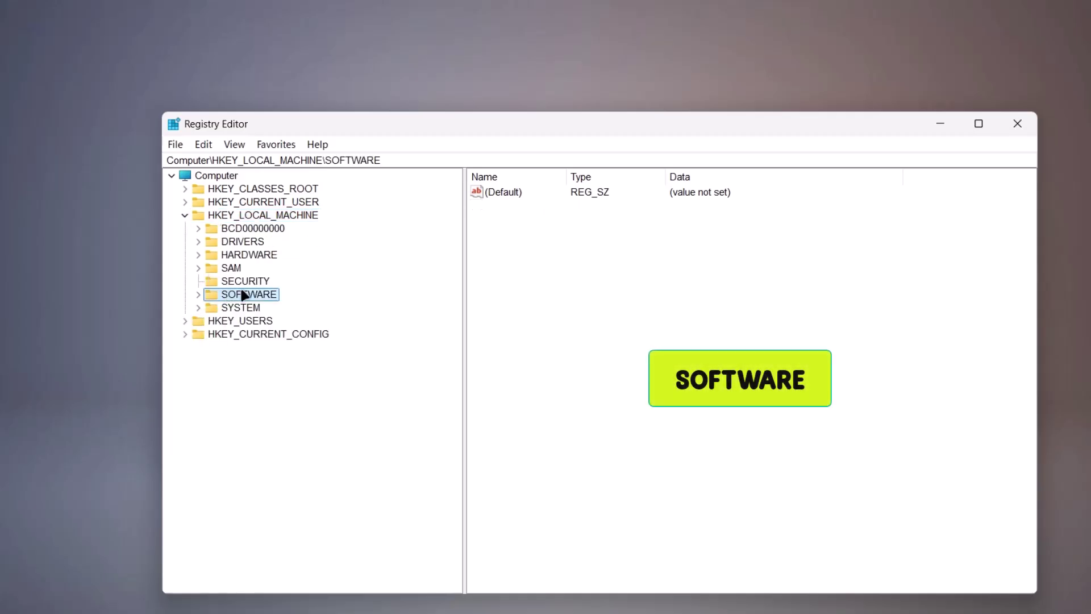
click(198, 293)
drag(456, 241, 442, 327)
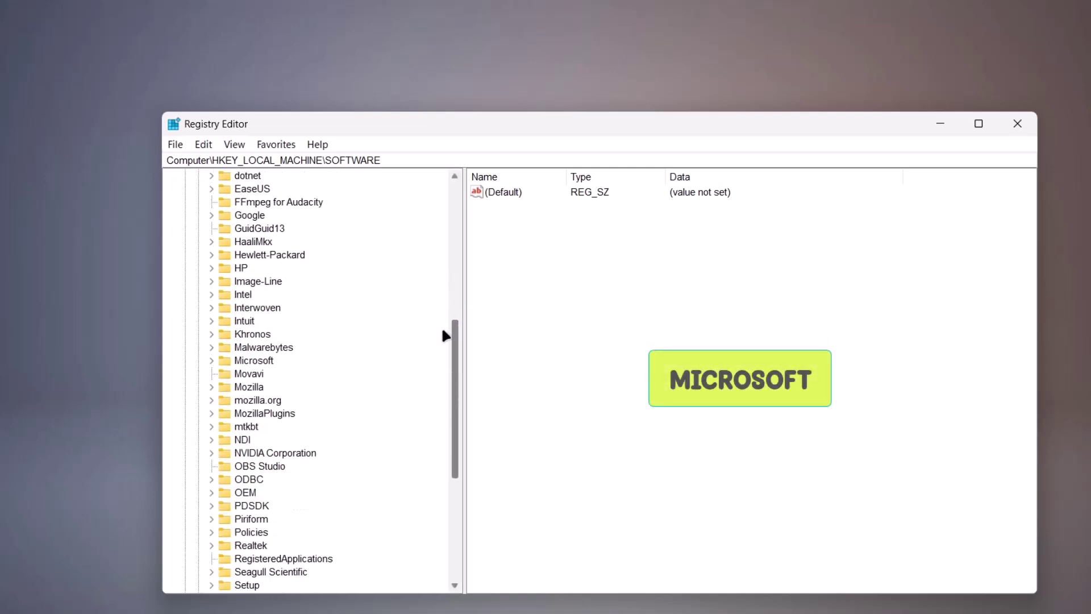
click(245, 362)
click(211, 361)
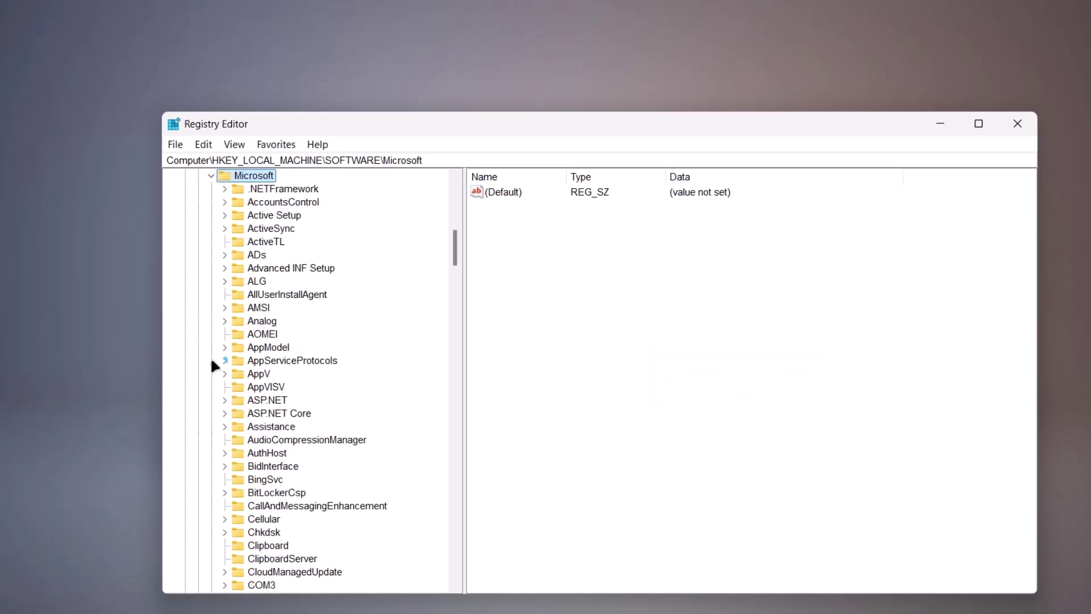
drag(455, 246, 455, 464)
Step: Expand Windows and CurrentVersion, then select the Explorer key to show its values
click(264, 295)
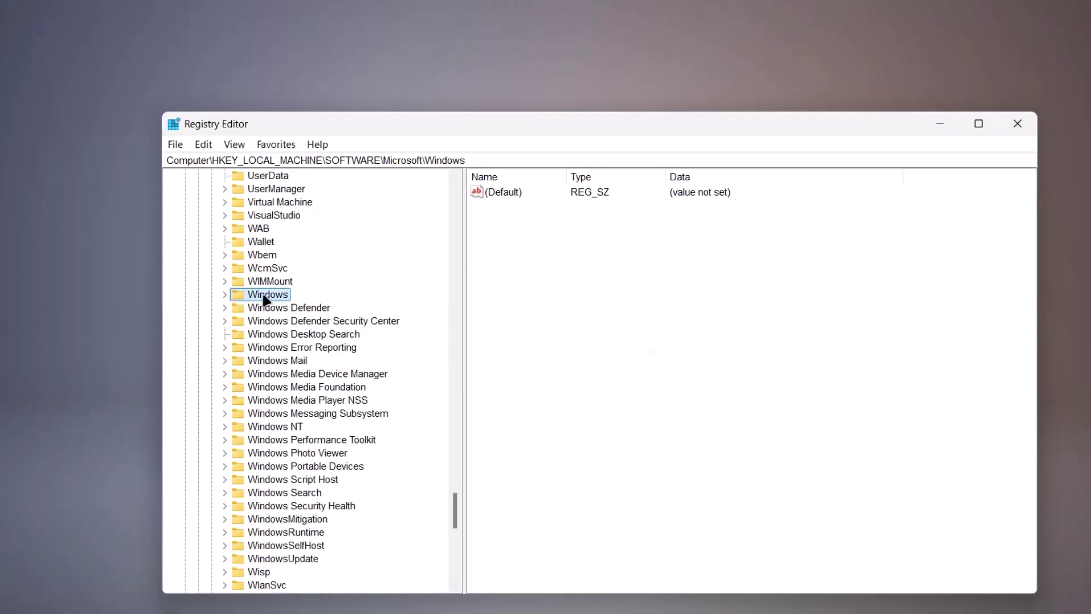
click(223, 294)
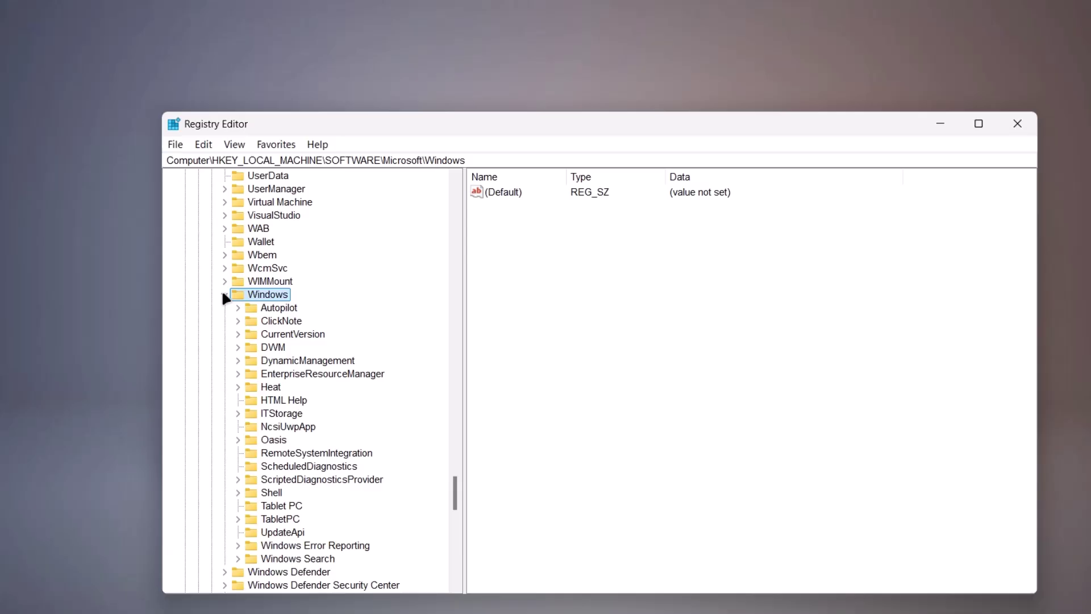
click(297, 335)
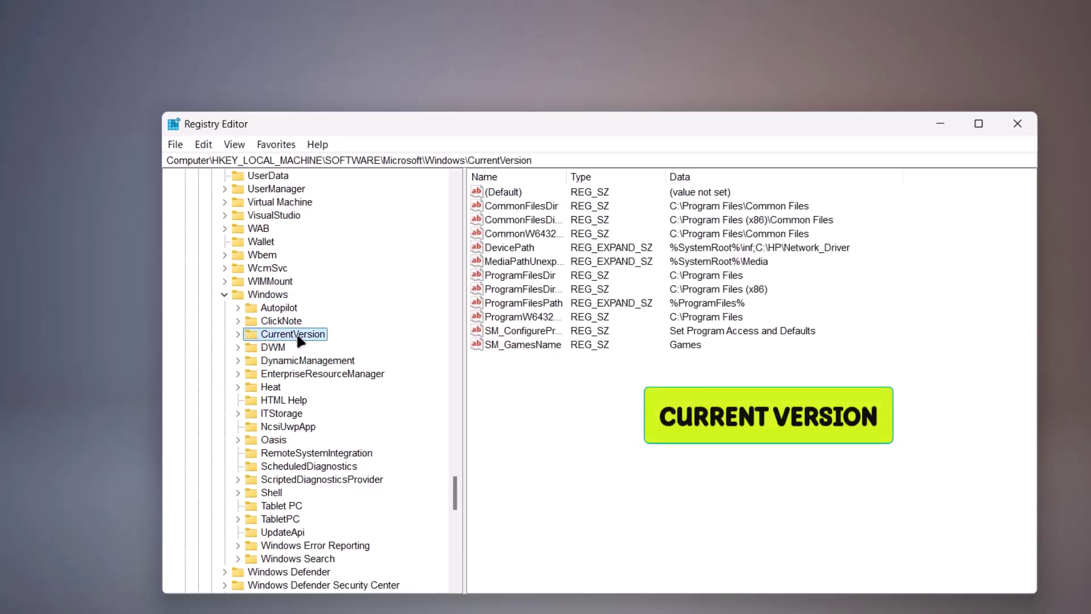
click(238, 335)
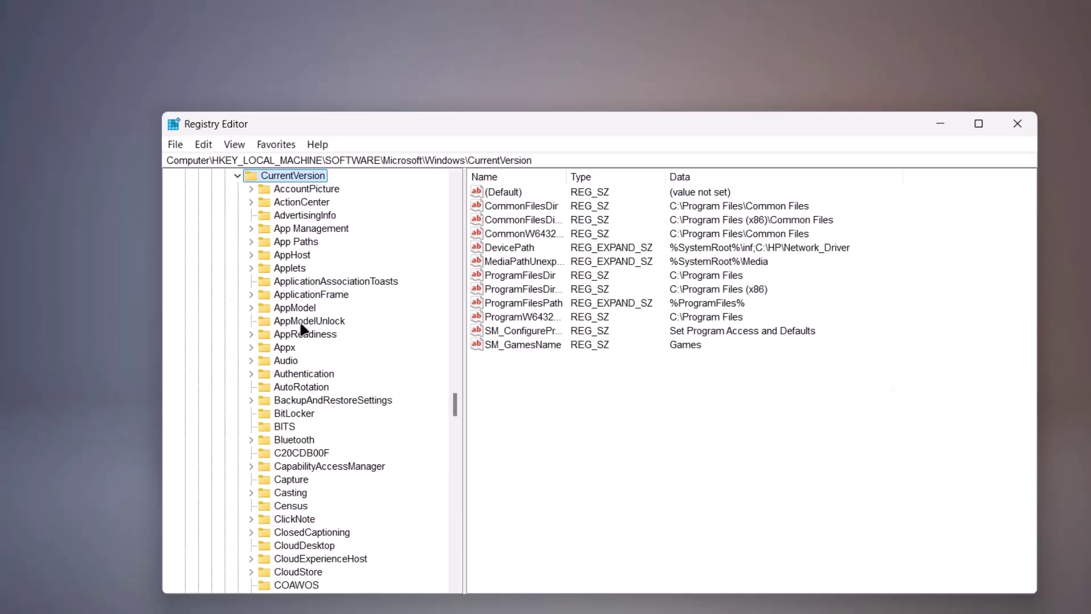
drag(455, 405, 455, 429)
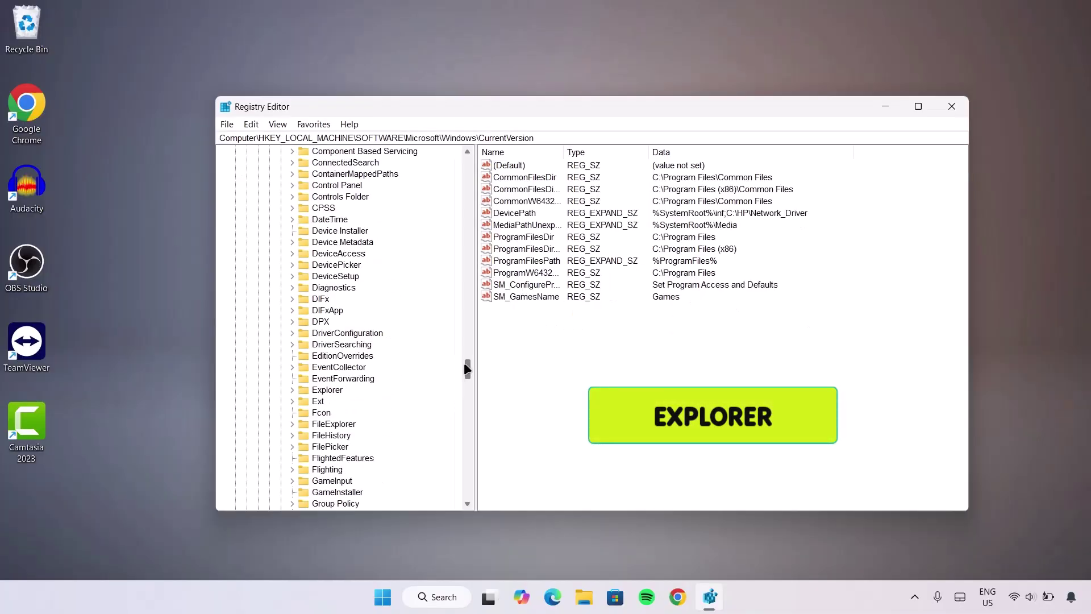
drag(464, 363, 464, 370)
click(329, 367)
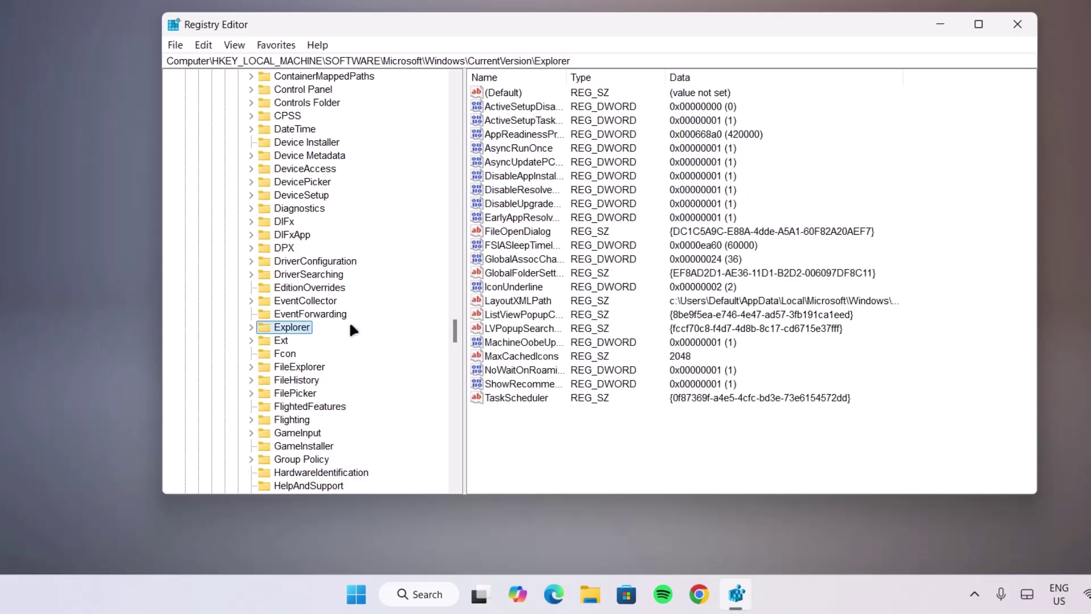
Step: Create a new subkey under Explorer and rename it to 'Shell Icons'
right_click(301, 328)
mouse_move(341, 358)
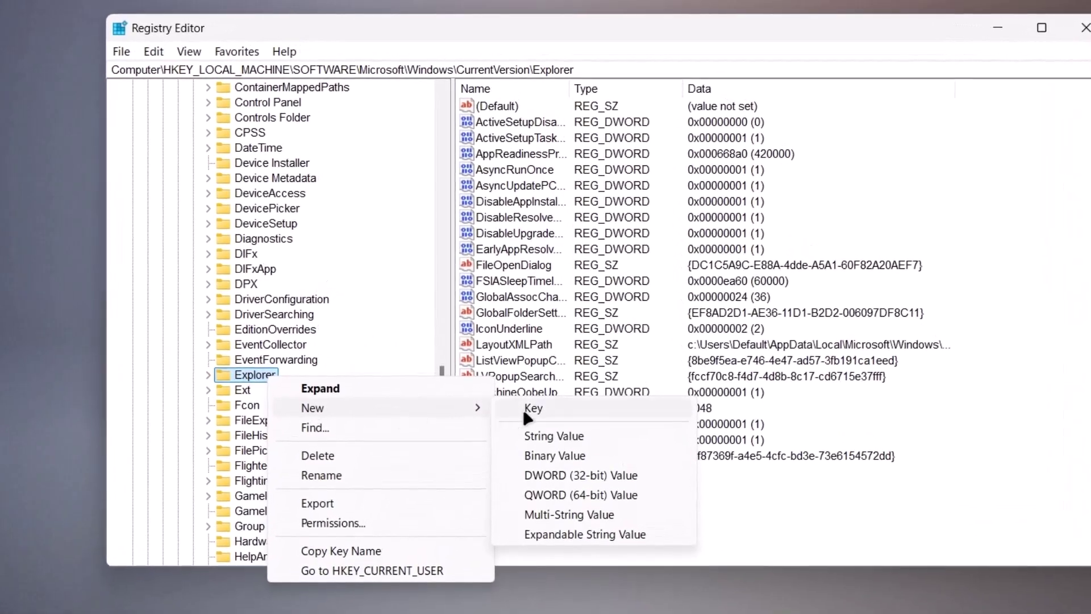
click(523, 408)
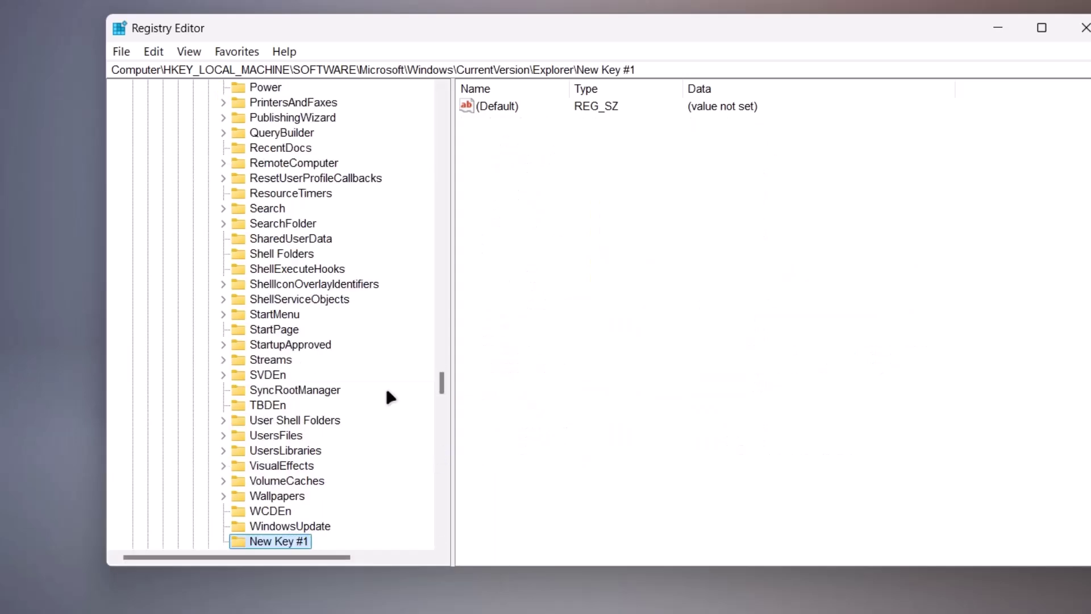
right_click(273, 540)
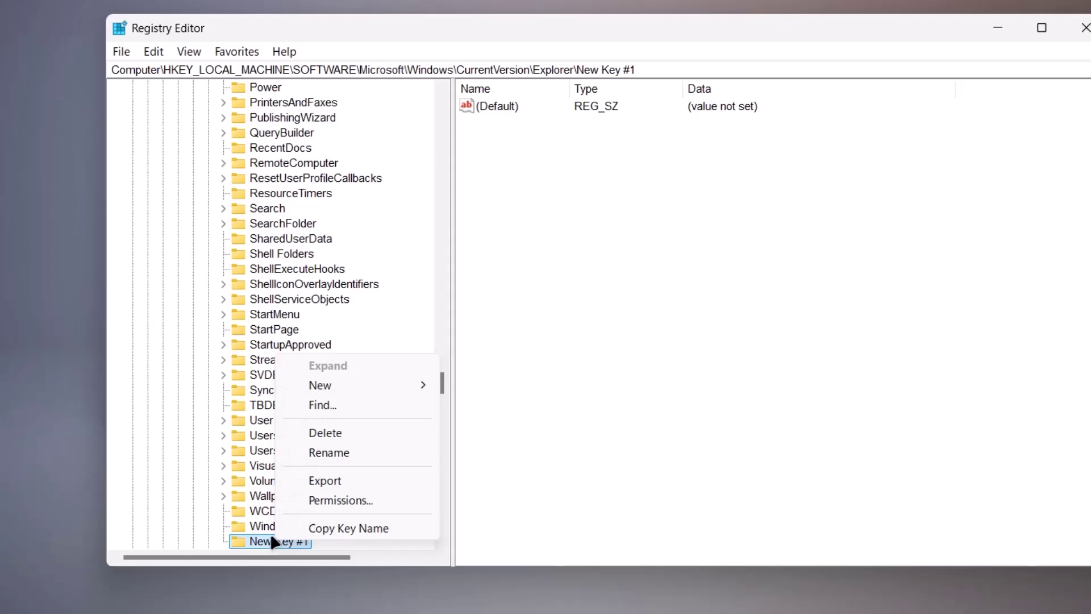
click(315, 453)
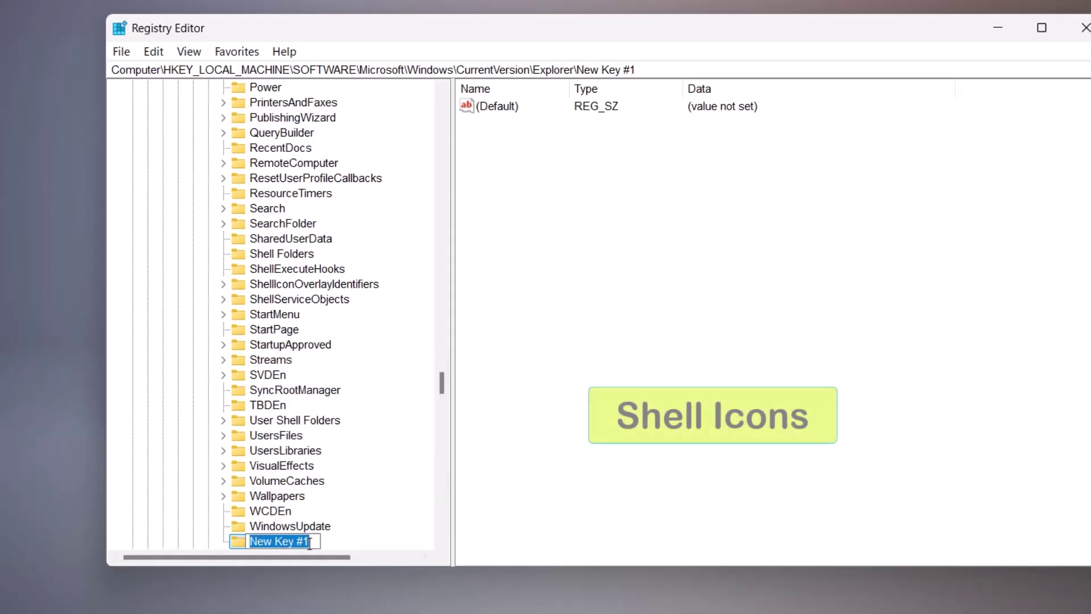
text(Shell Icons)
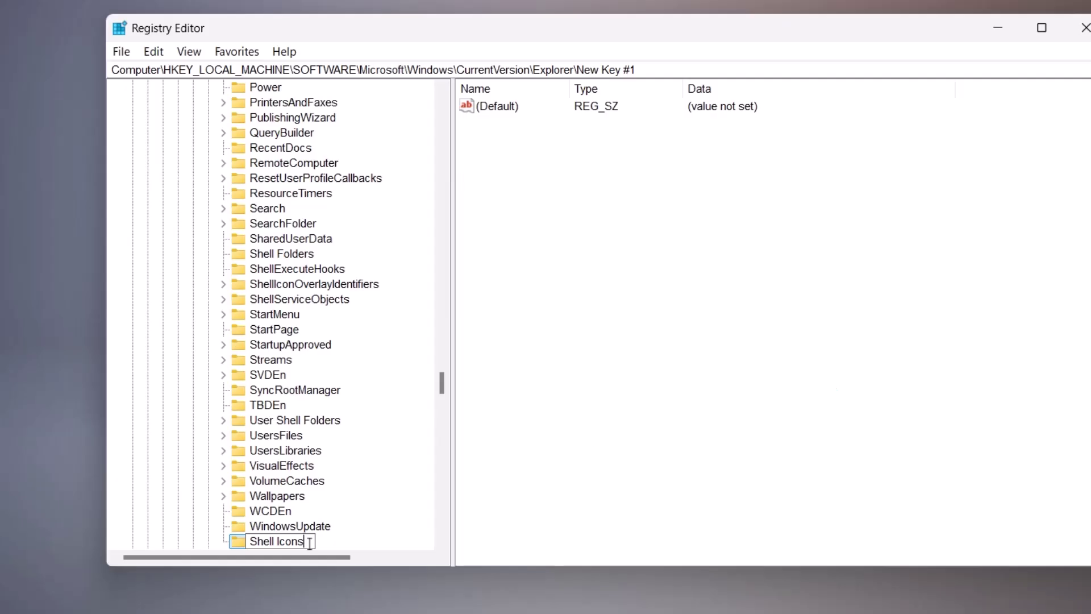
key(Return)
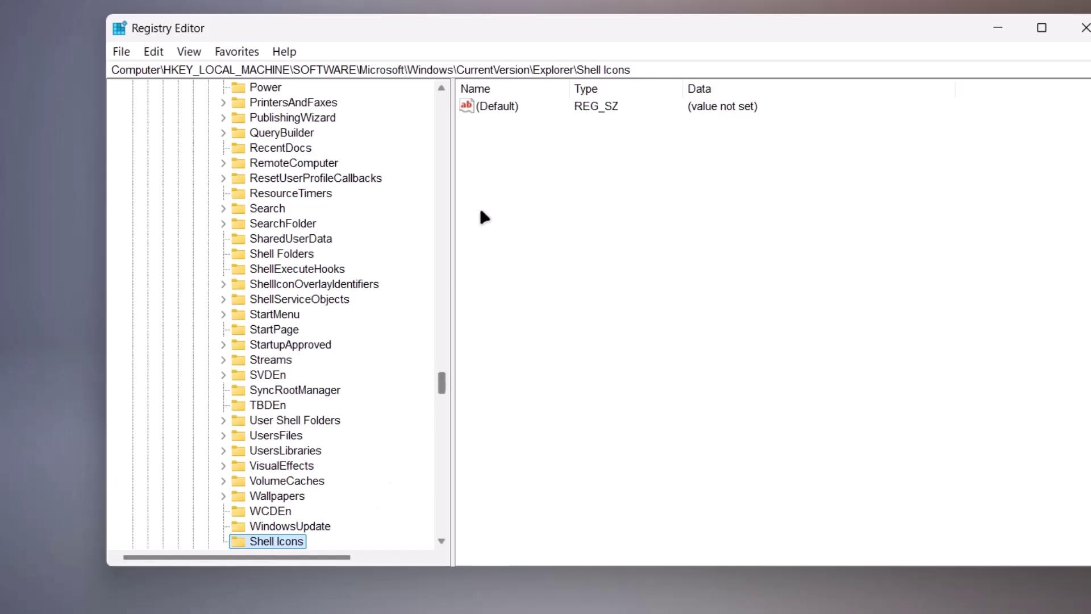
Step: Add a new string value named 29 inside the Shell Icons key
right_click(632, 189)
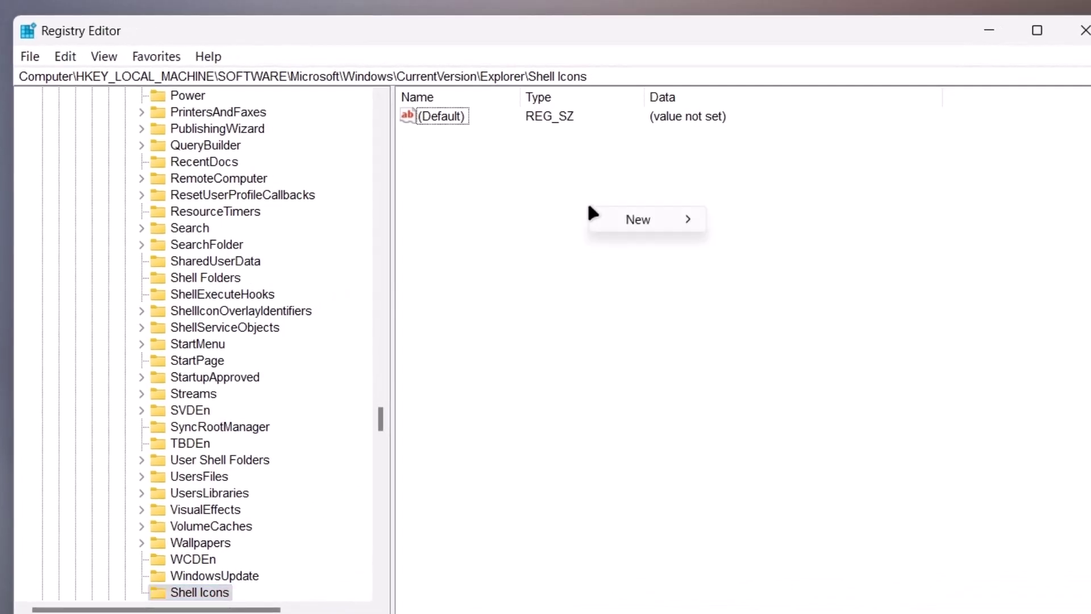
mouse_move(624, 219)
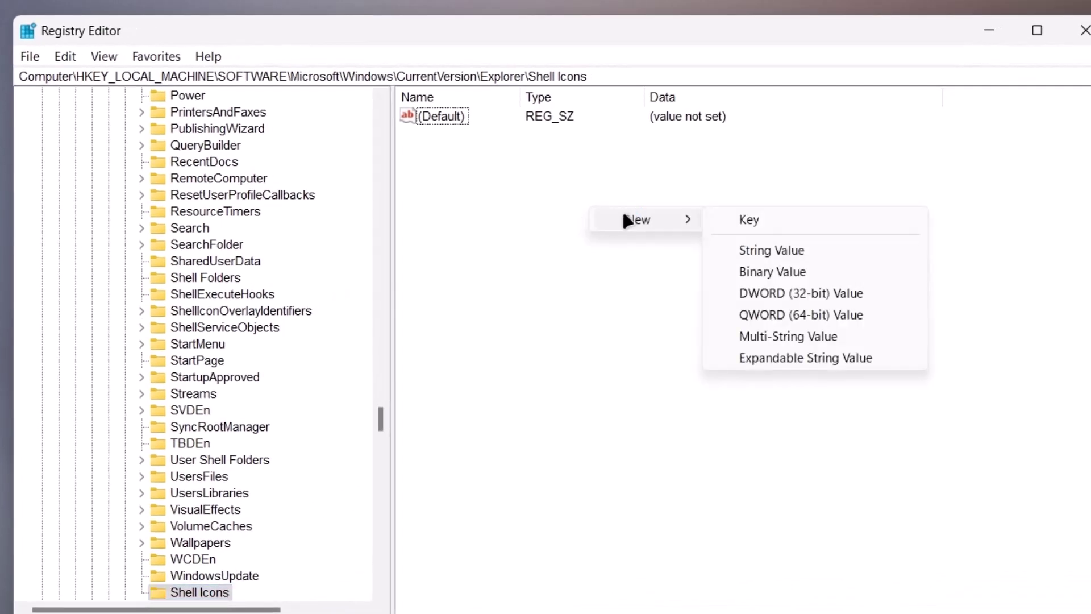
click(771, 251)
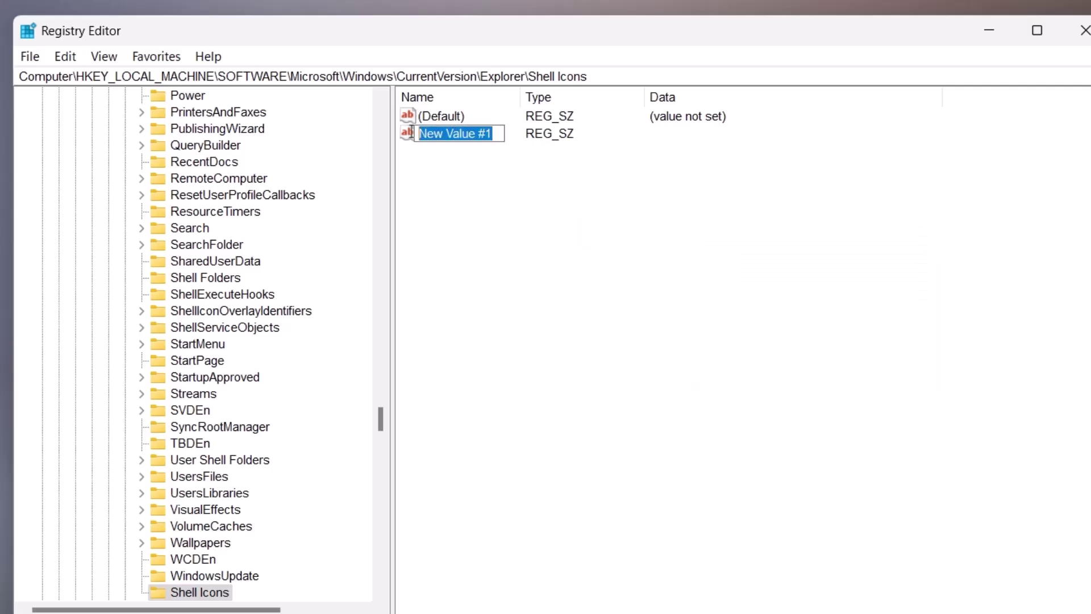
text(29)
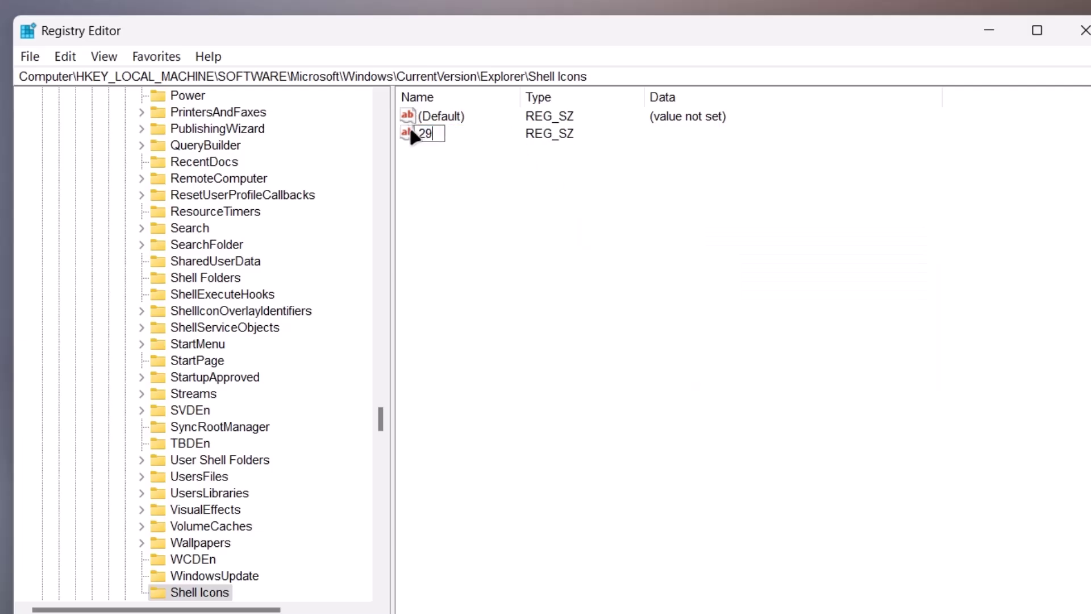
key(Return)
Step: Set value 29's data to %windir%\System32\shell32.dll,-50 and confirm
double_click(427, 135)
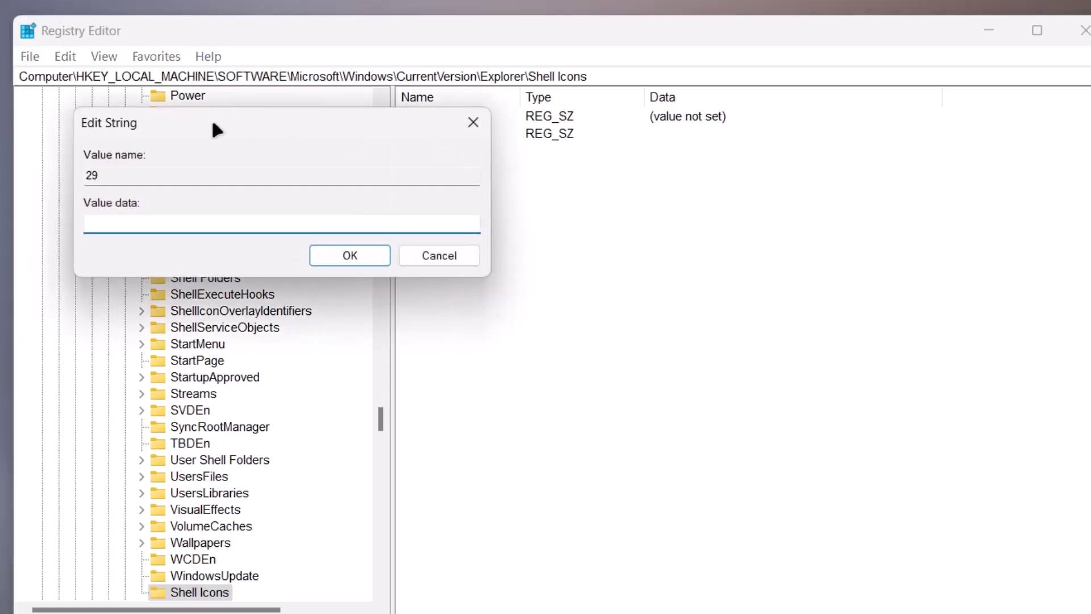
drag(212, 124, 549, 228)
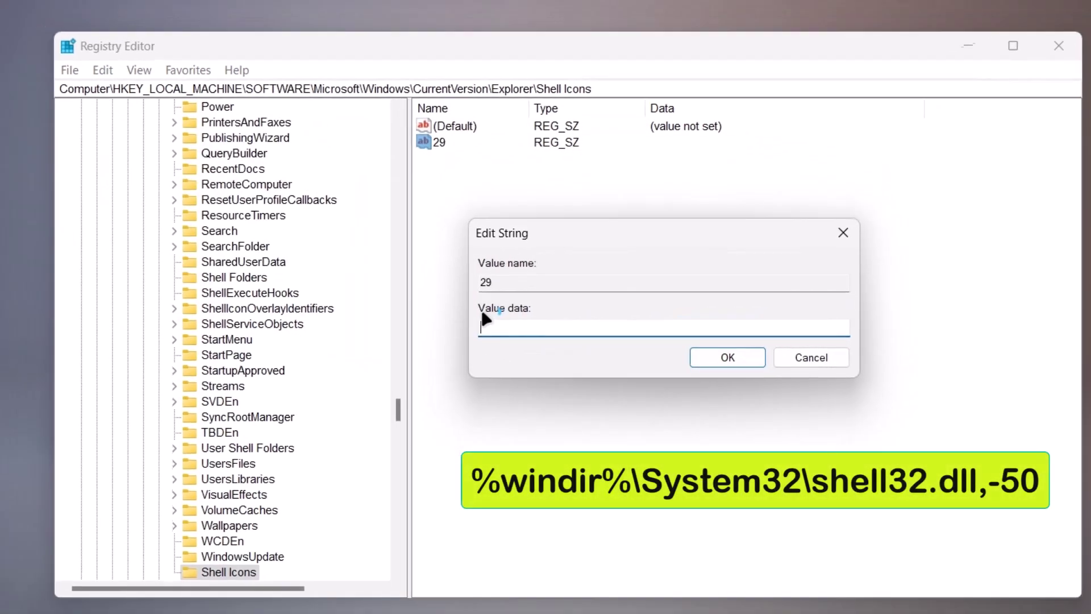
text(%windir%\System32\shell32.dll,-50)
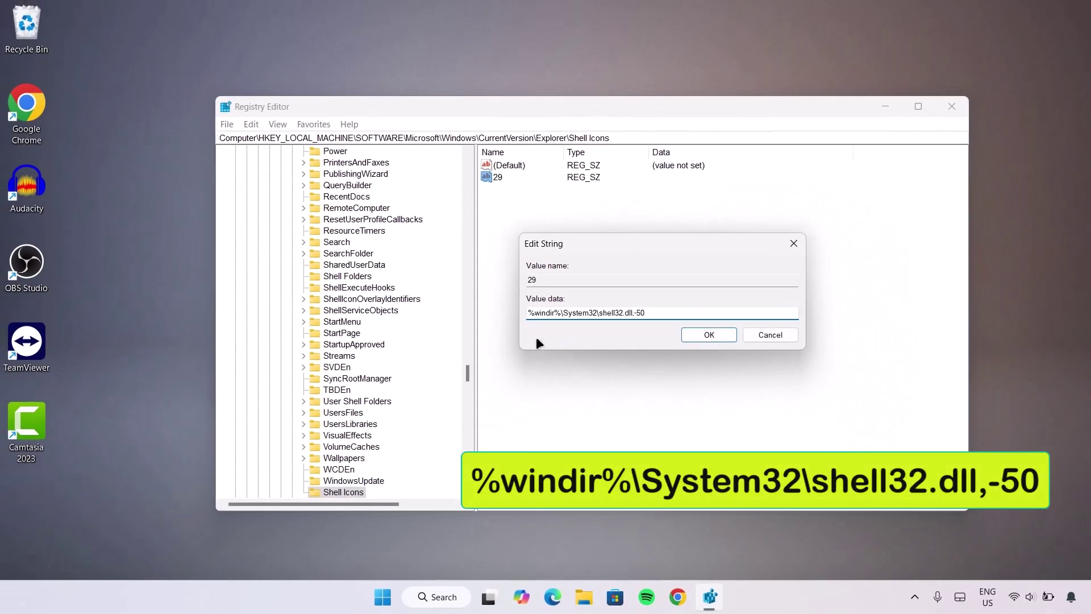
key(ctrl+a)
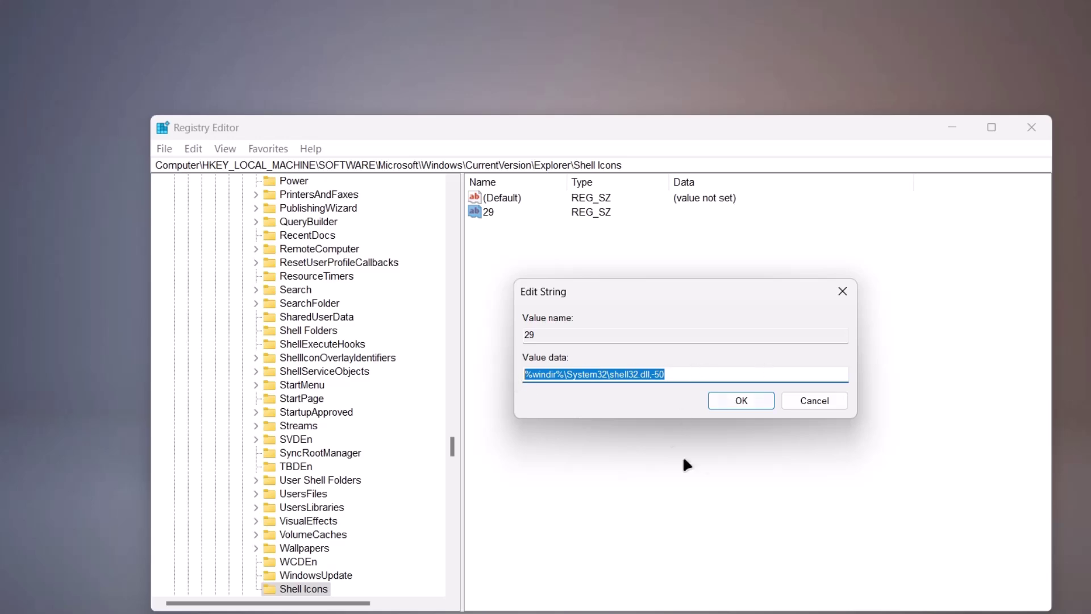
click(740, 400)
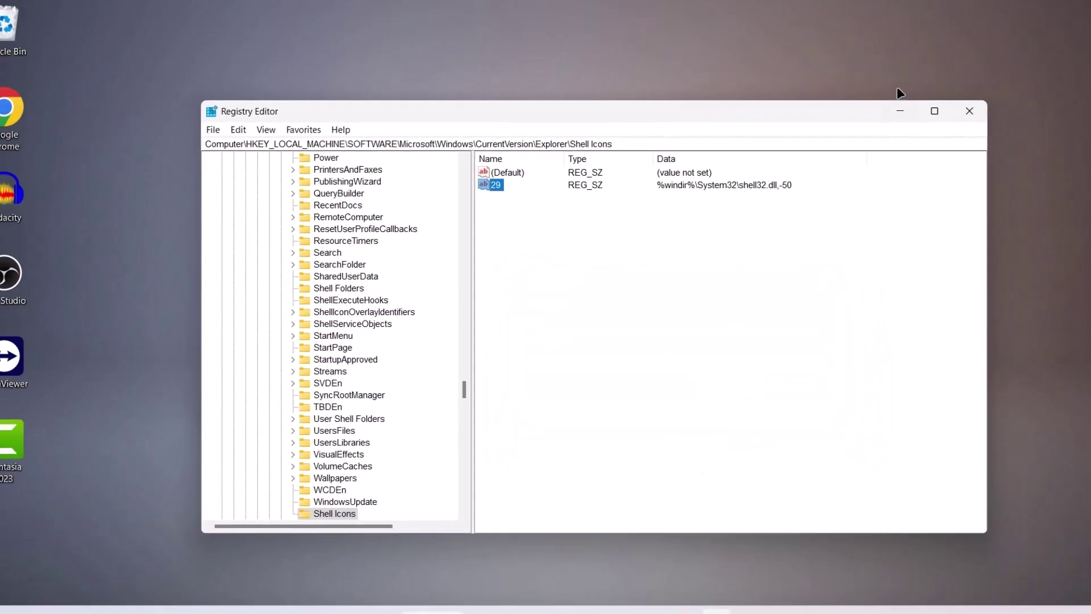
Step: Minimize Registry Editor and restart Windows Explorer from Task Manager to apply the icon change
click(901, 110)
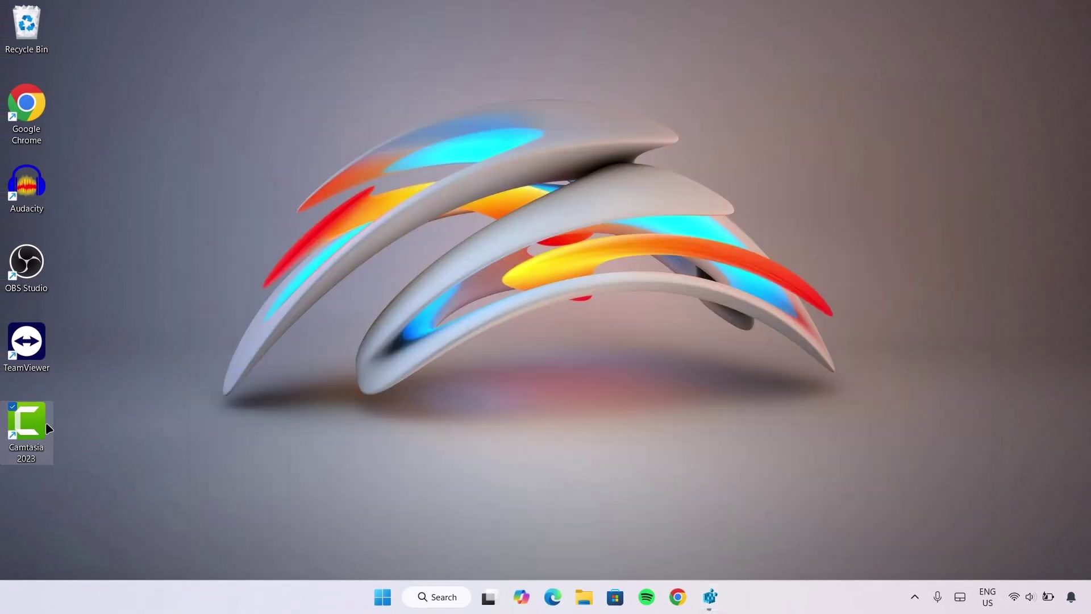
drag(48, 427, 219, 165)
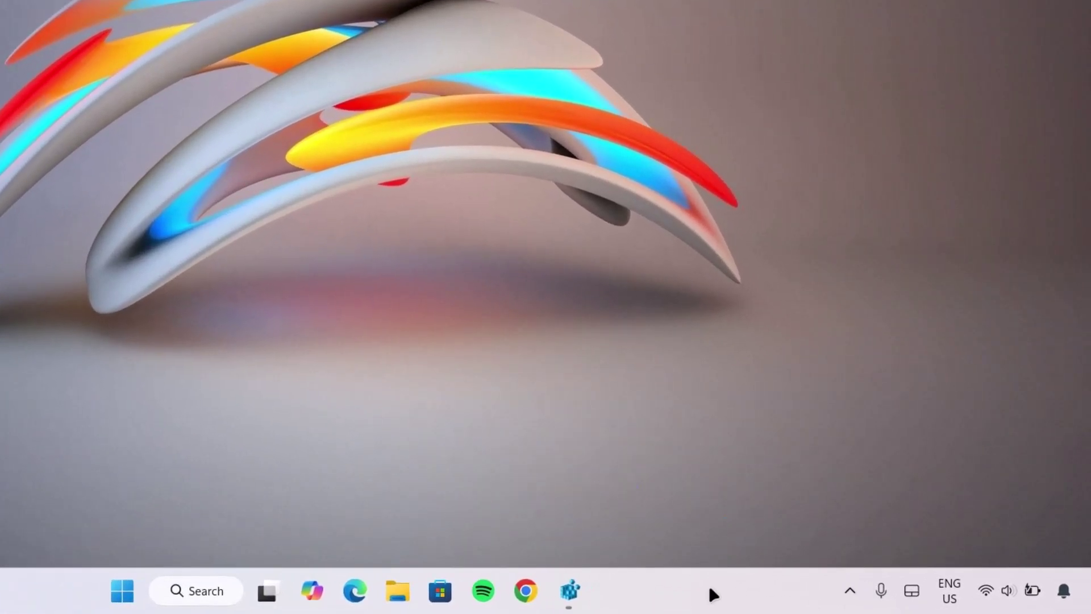
right_click(709, 588)
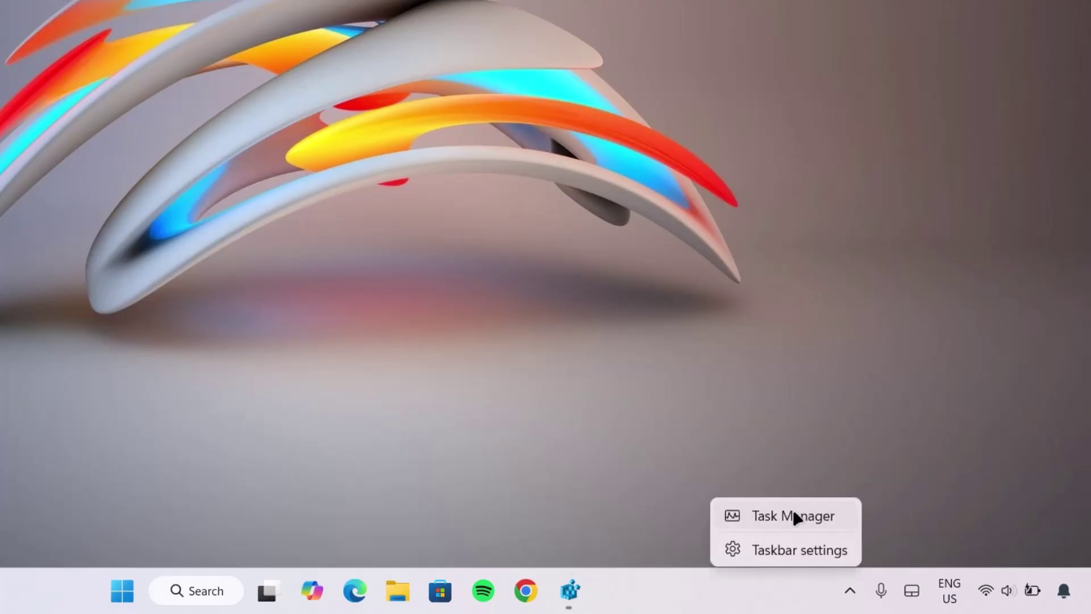
click(794, 515)
drag(872, 82, 827, 52)
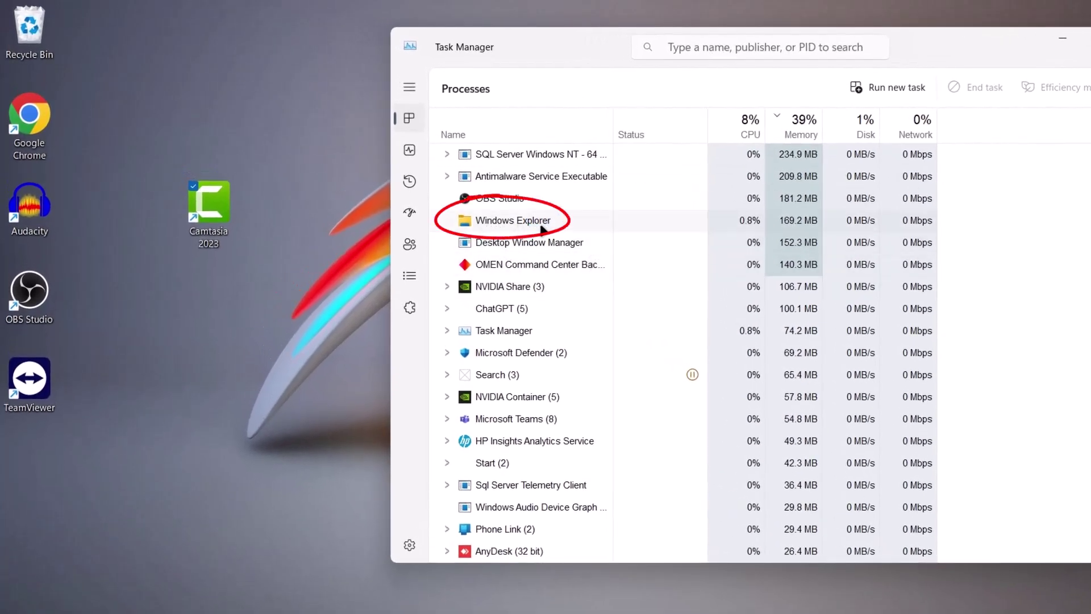
click(511, 226)
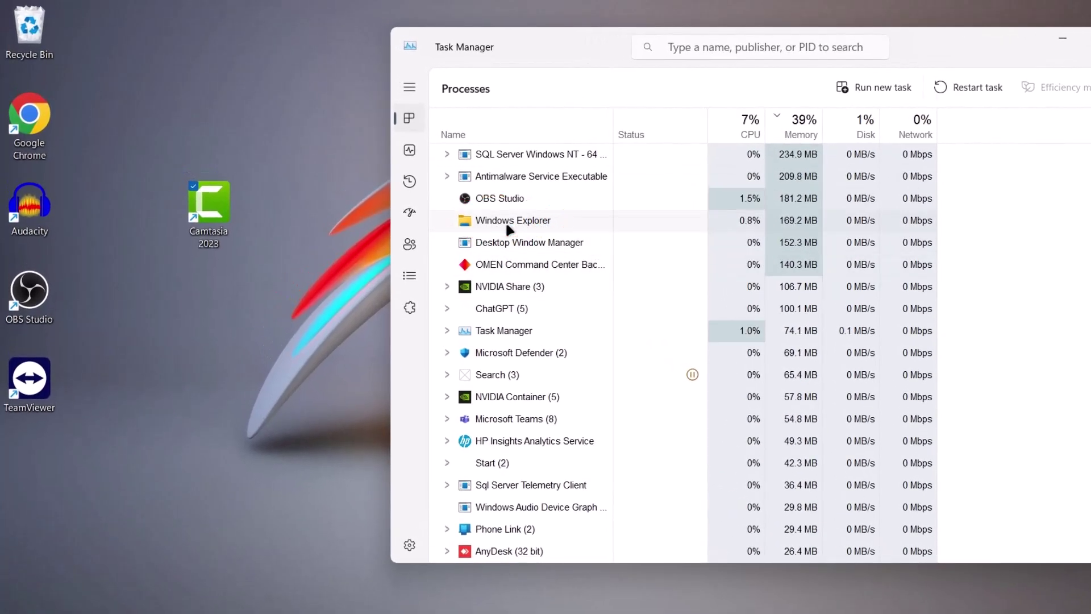
right_click(508, 226)
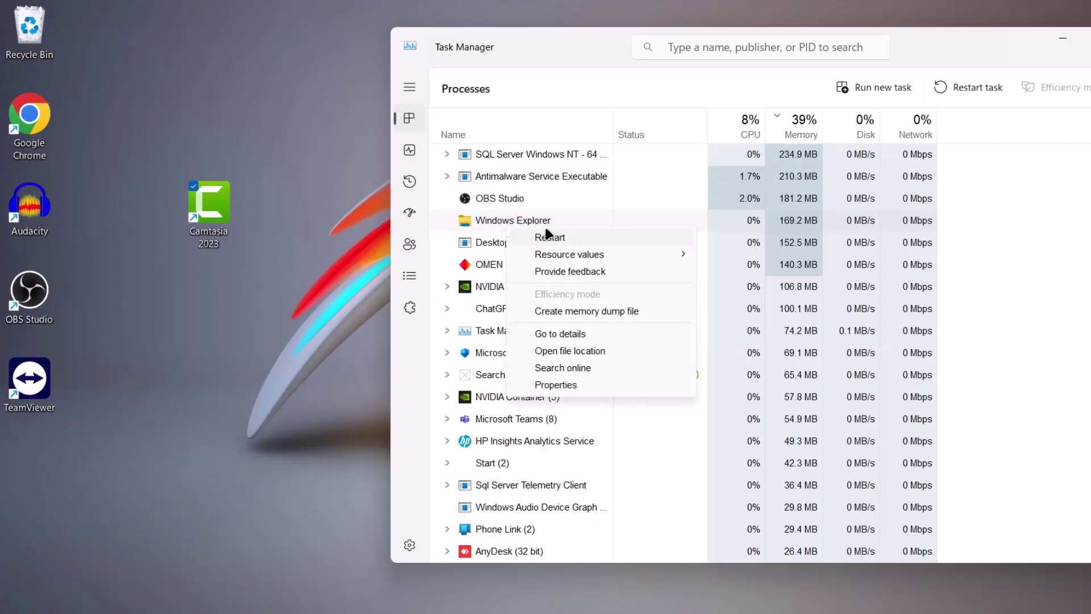
click(556, 241)
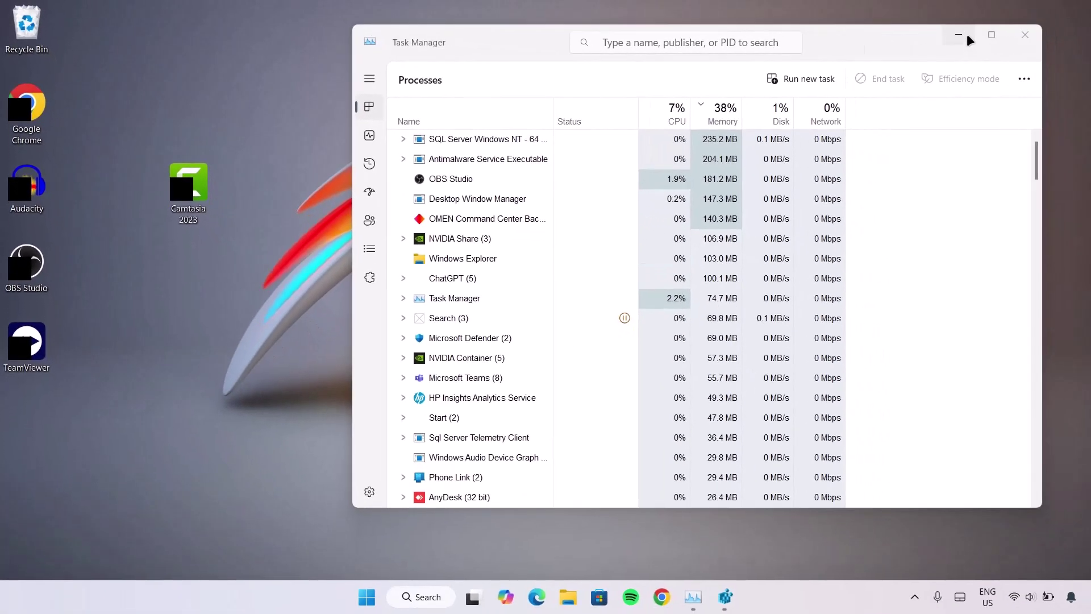
Step: Clear value 29's data so it is empty, then close Registry Editor
click(960, 36)
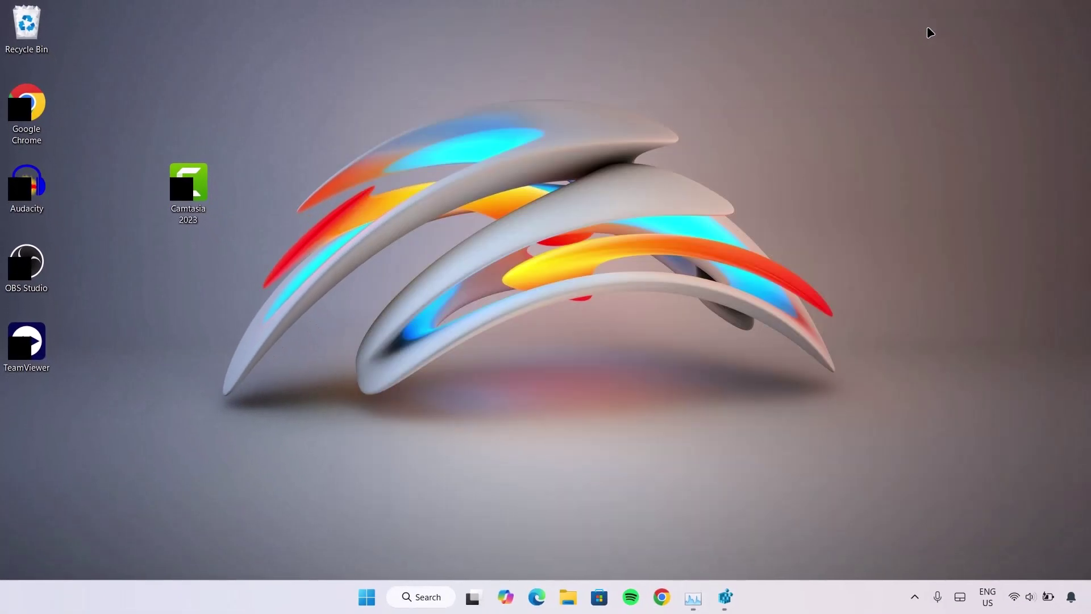
click(725, 597)
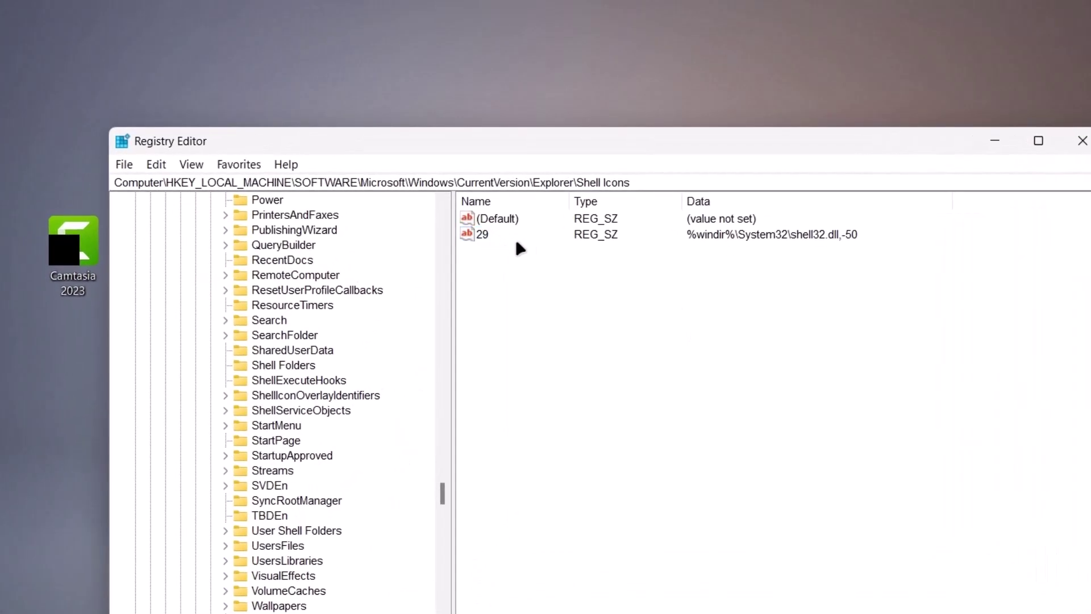
double_click(515, 238)
drag(406, 230, 697, 288)
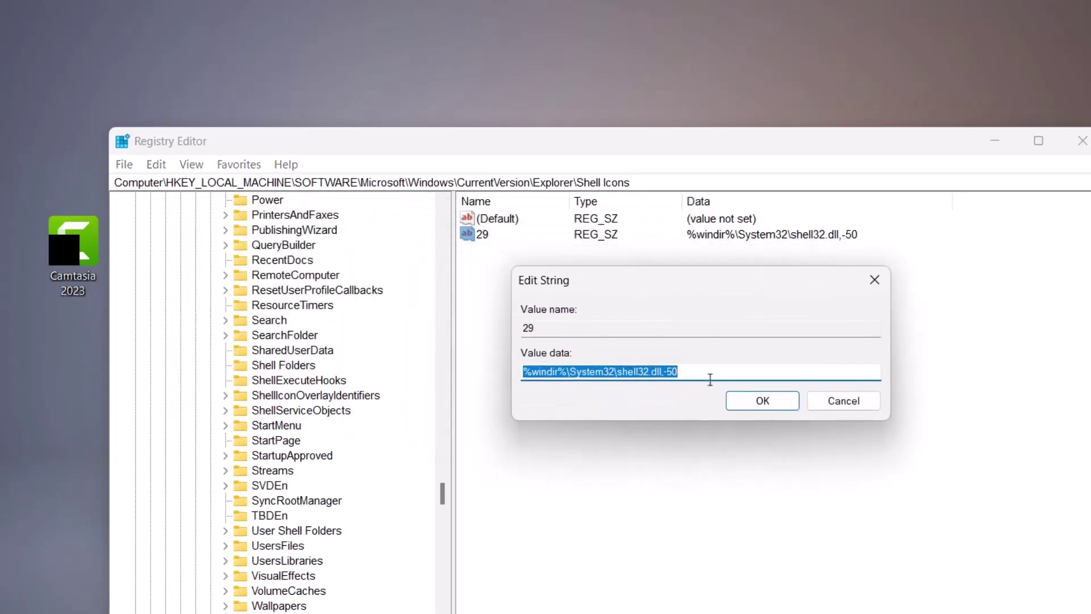
key(BackSpace)
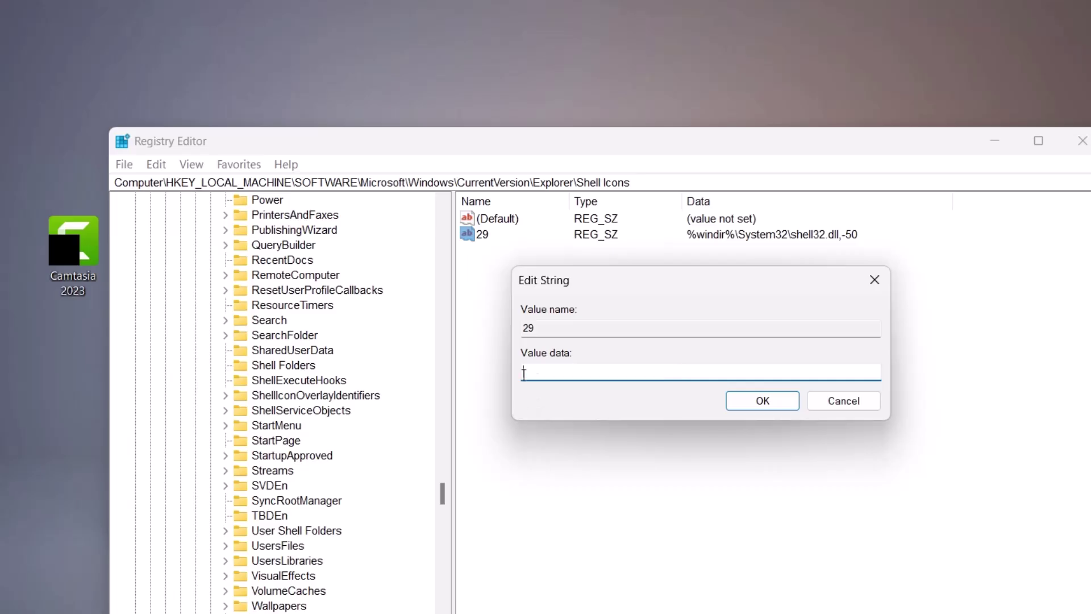
click(742, 398)
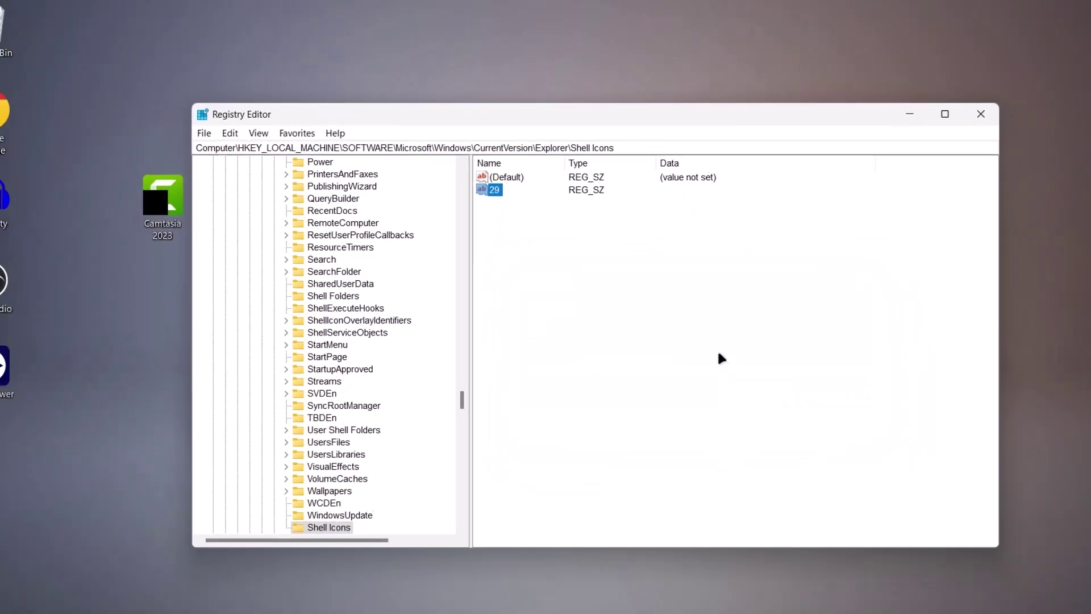
key(alt+F4)
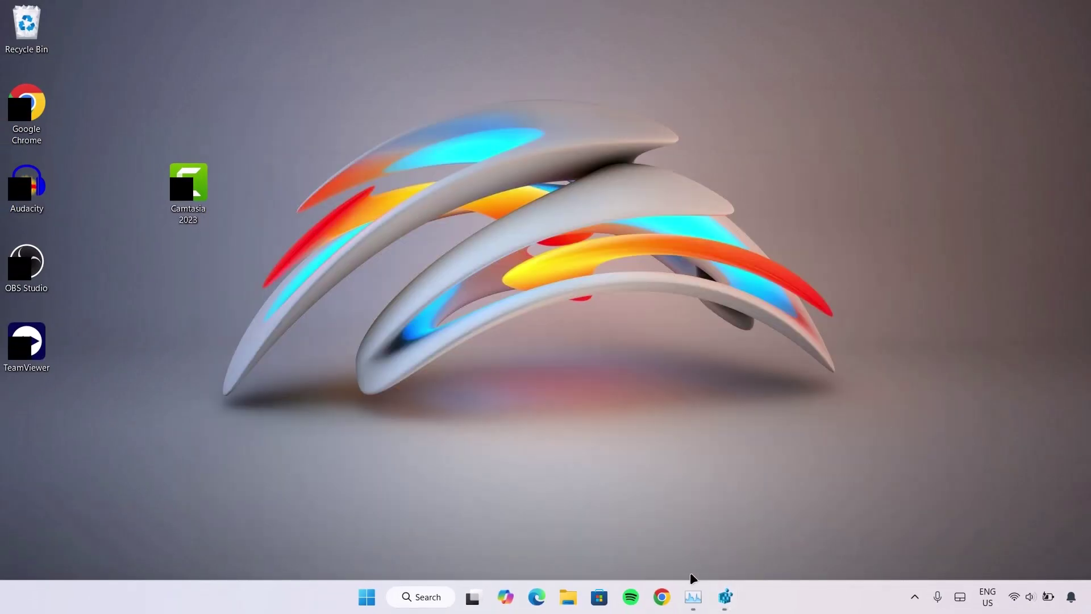
Step: Restart Windows Explorer again from Task Manager and minimize it to view the arrow-free icons
click(693, 597)
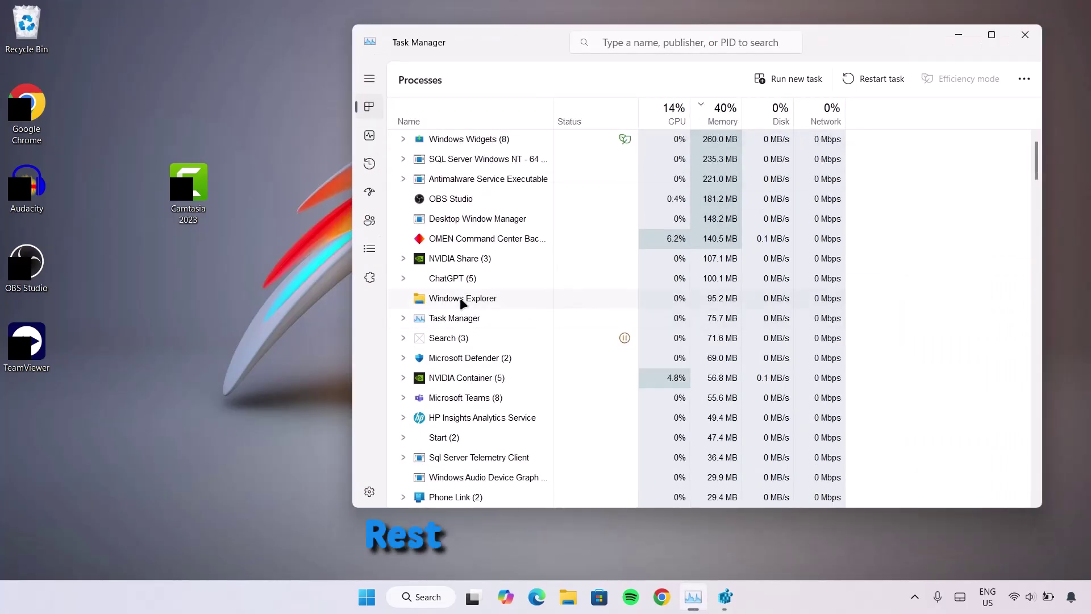
right_click(462, 302)
click(502, 308)
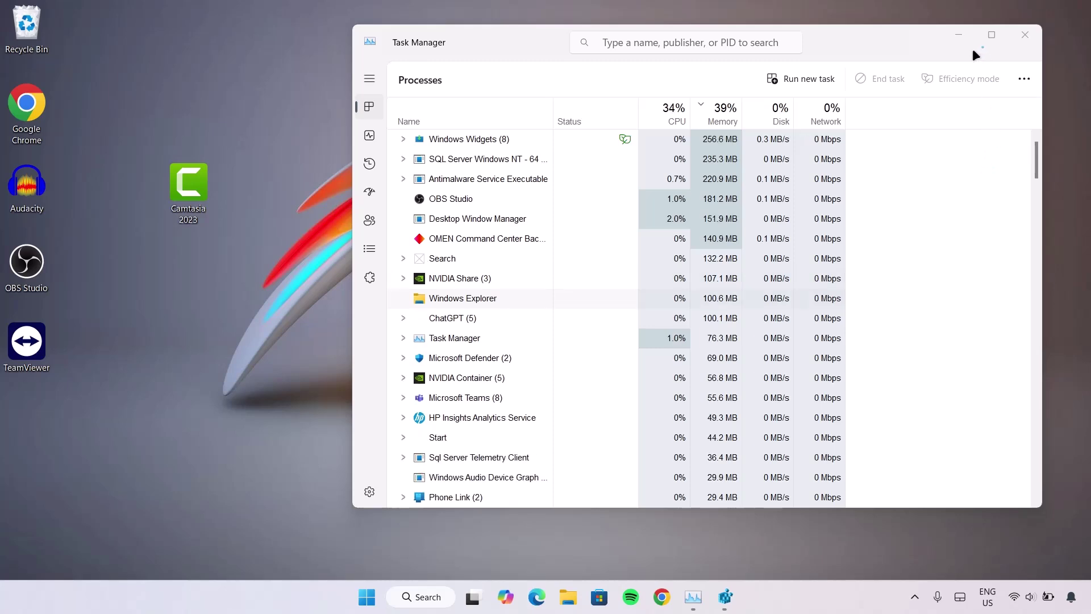
click(960, 36)
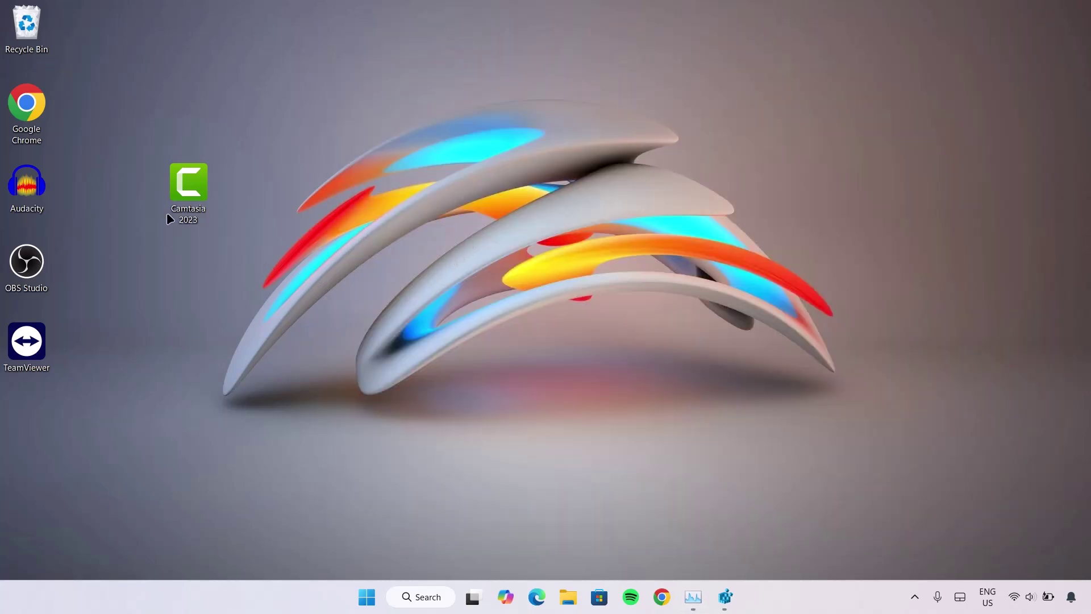